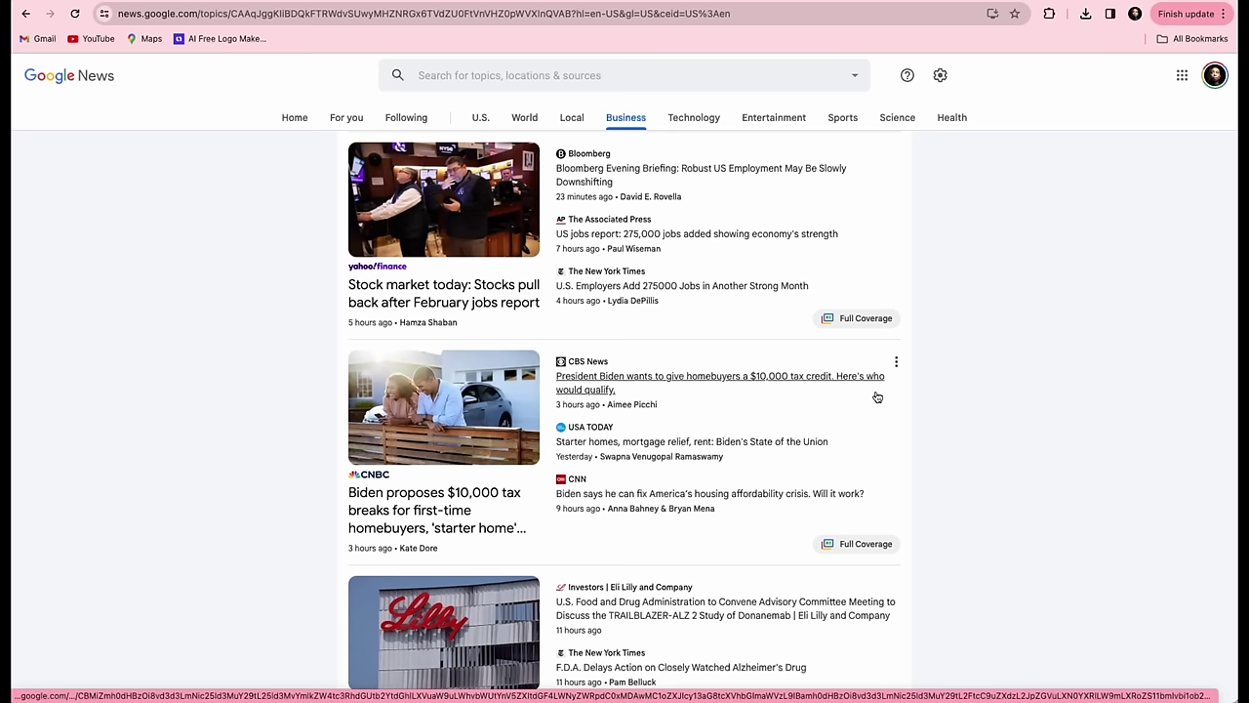
Step: Scroll down the Google News Business stories to reach the Eli Lilly Alzheimer's drug story
scroll(606, 556, down, 3)
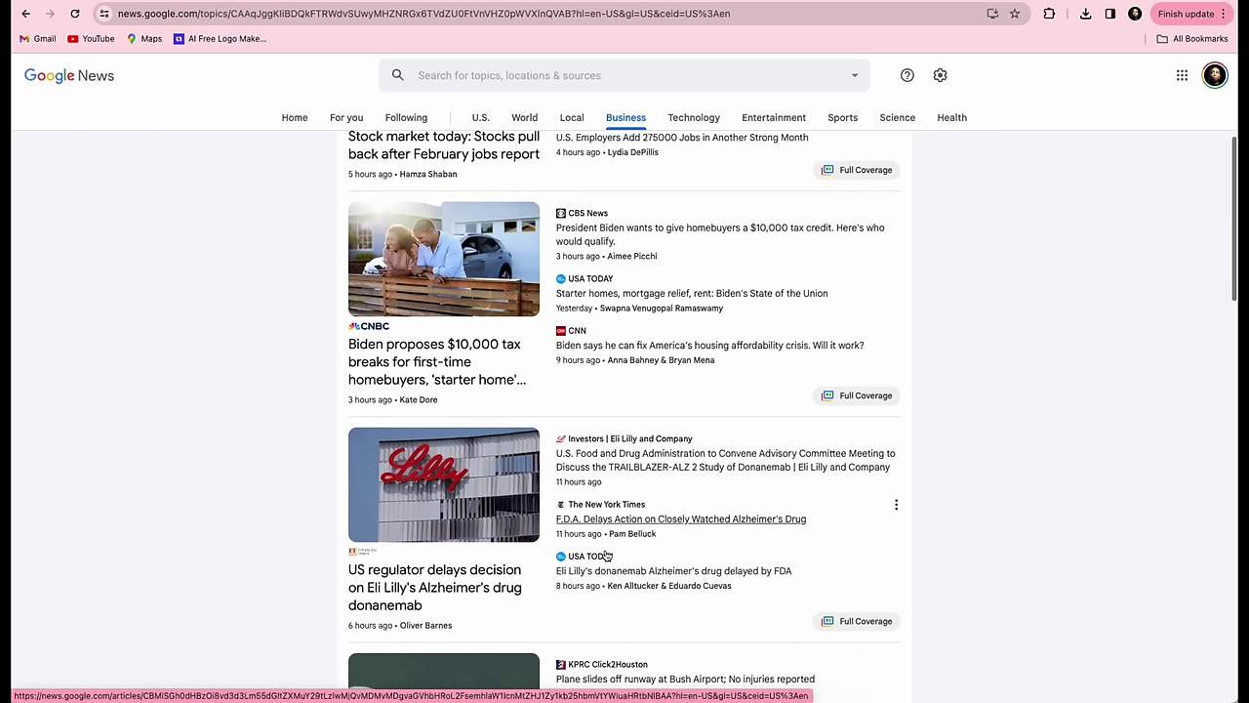
Step: Open the CBS News article on Biden's $10,000 homebuyer tax credit and scroll through its text
click(719, 232)
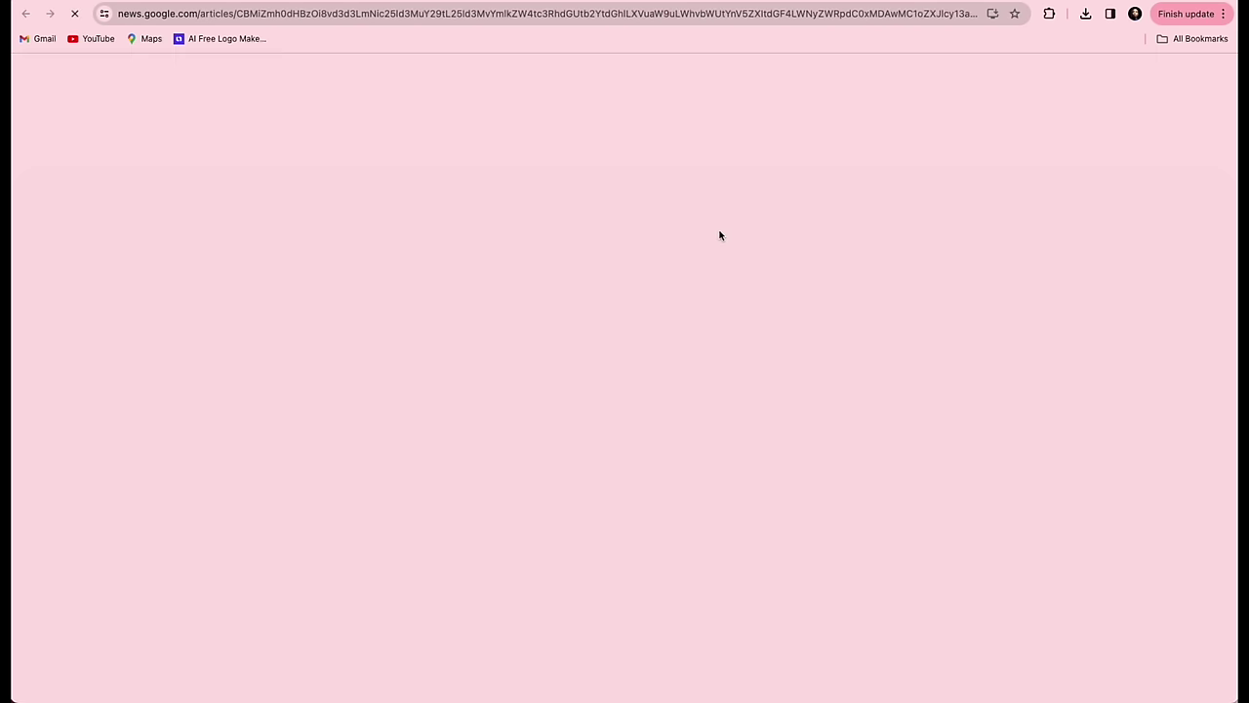
scroll(491, 555, down, 15)
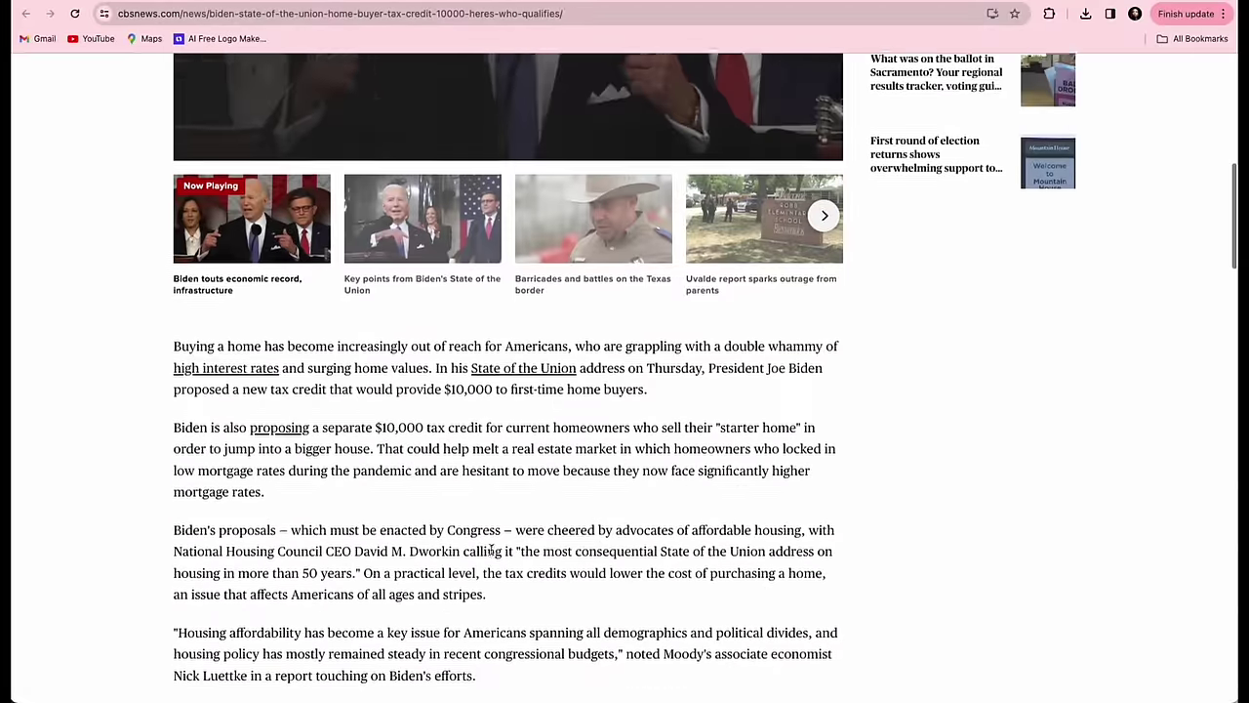
scroll(491, 552, down, 5)
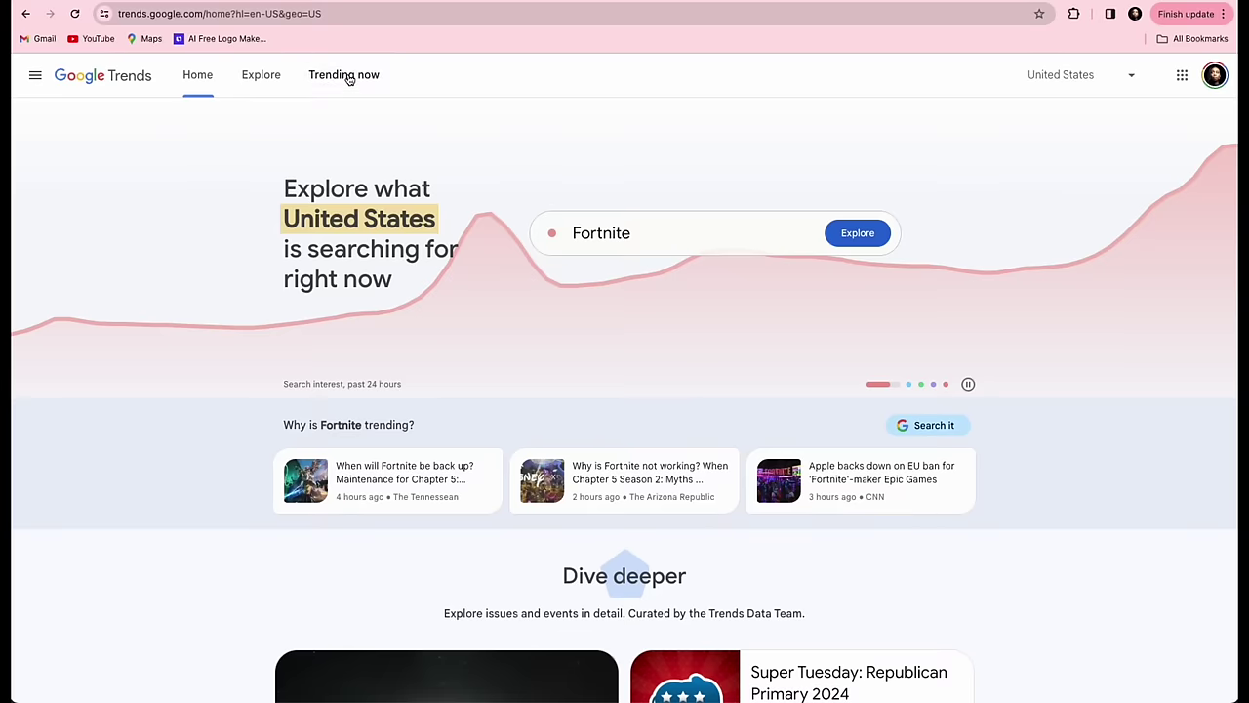
Step: Show Google Trends' Trending Now list with Fortnite at number one and dismiss the cookie notice
click(343, 76)
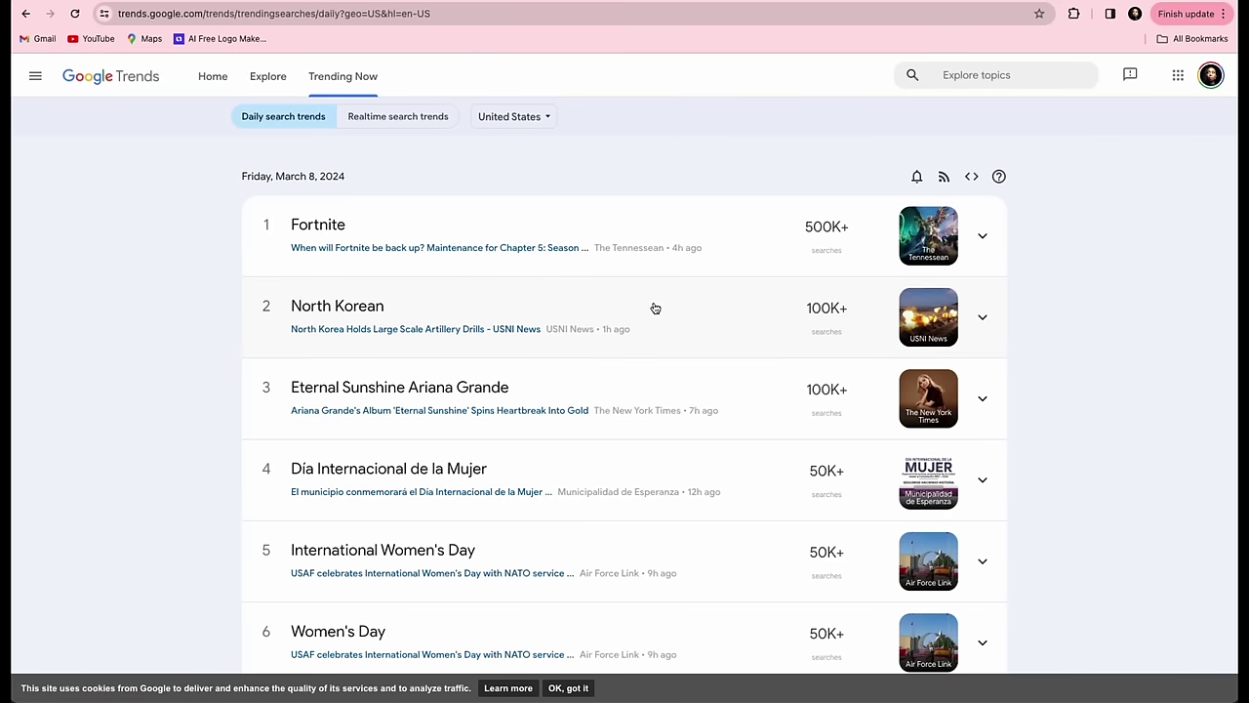
click(566, 689)
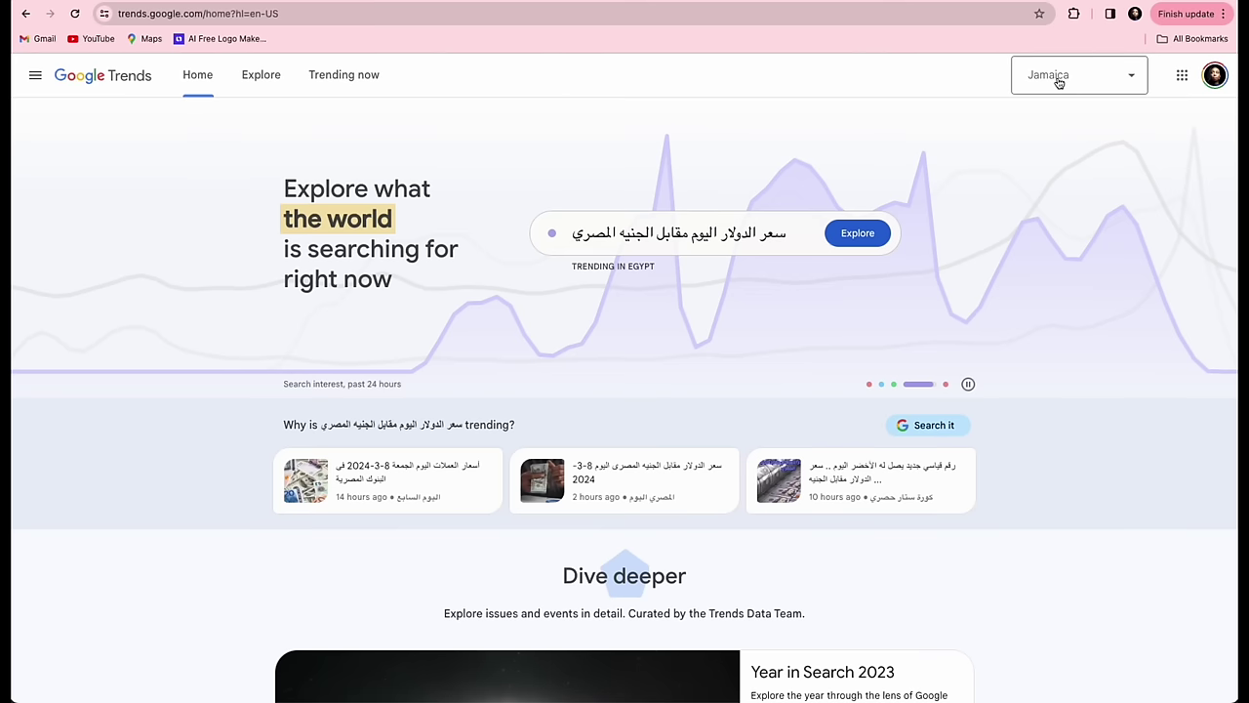
Step: Switch the Google Trends region from Jamaica to United States and list its daily trending searches
click(1058, 83)
scroll(1070, 530, down, 10)
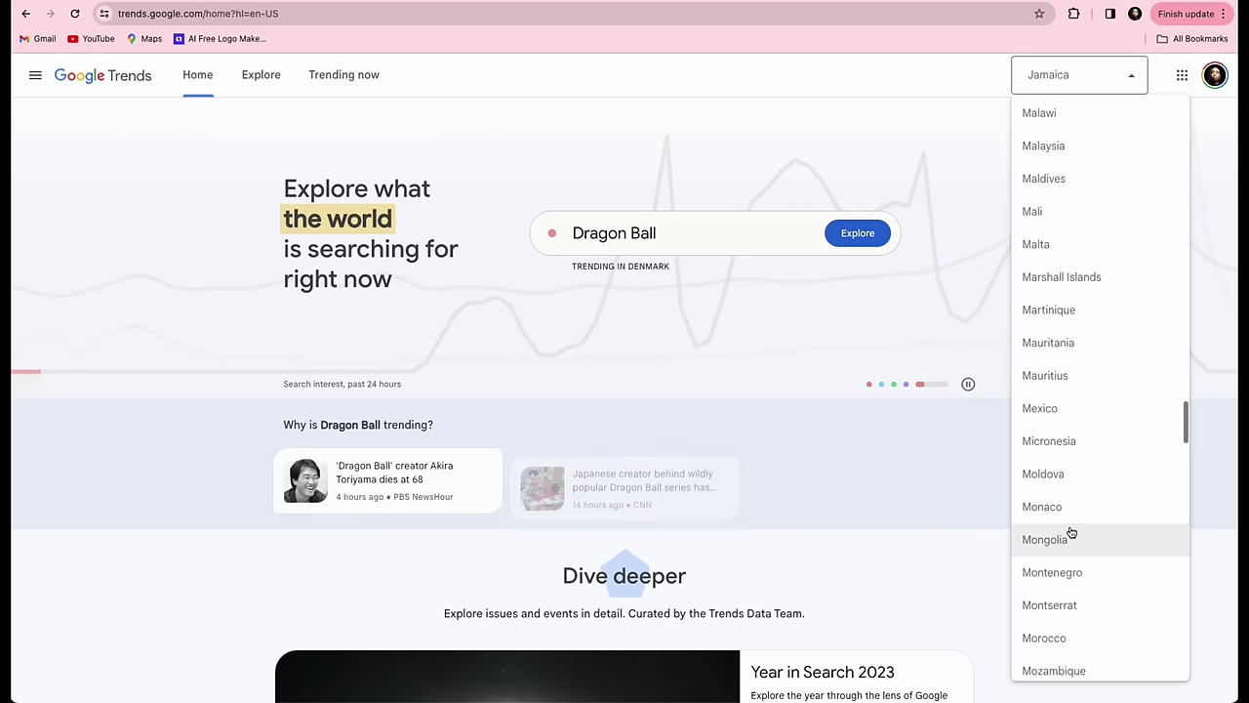
scroll(1071, 532, down, 15)
scroll(1071, 532, down, 15)
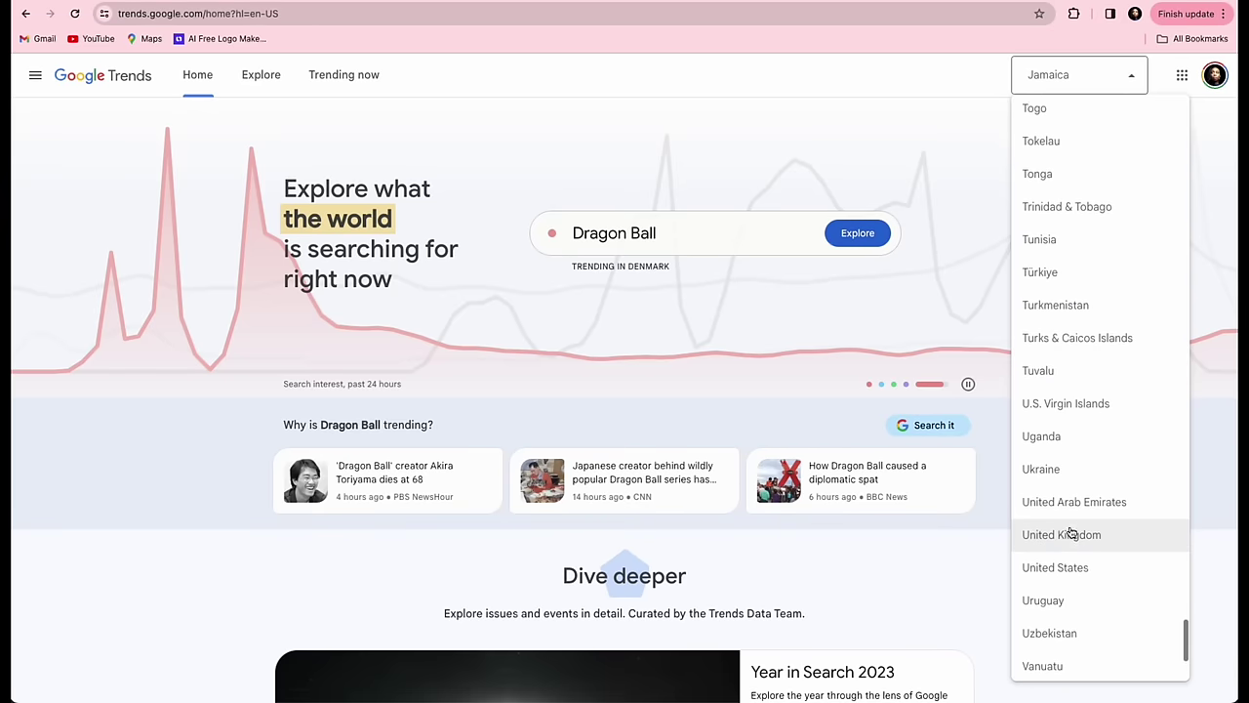
scroll(1071, 532, down, 1)
click(1071, 545)
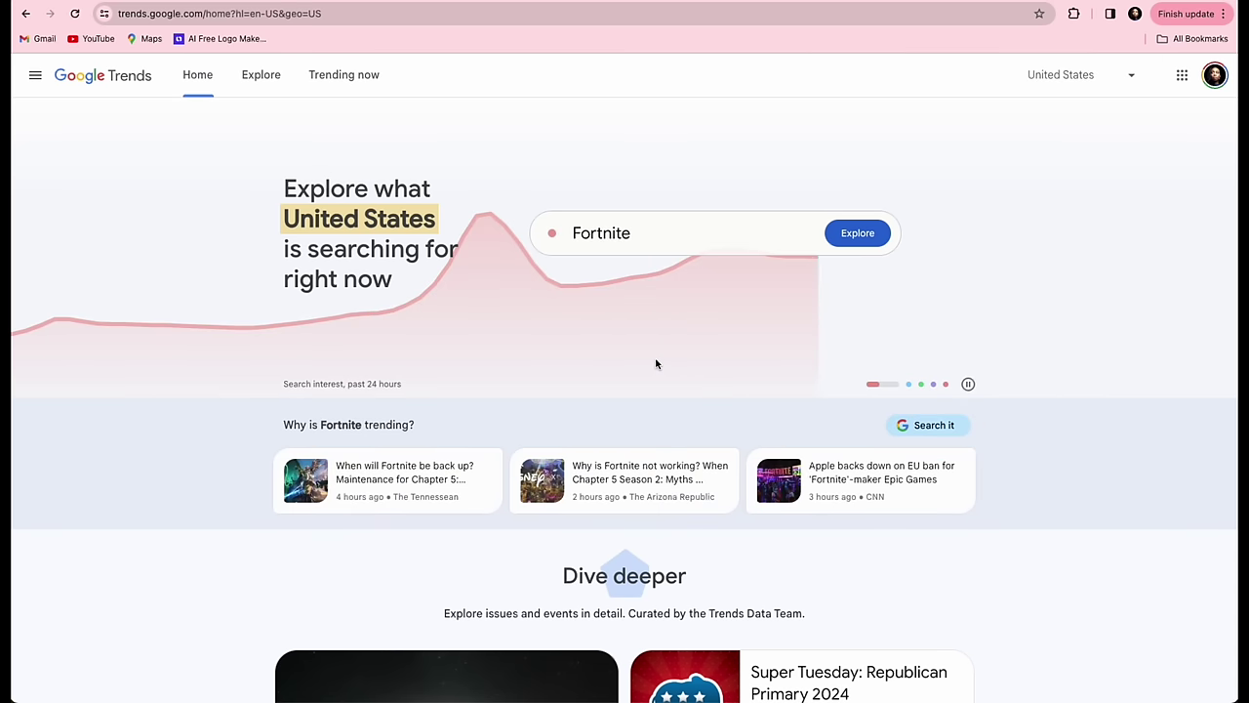
click(347, 76)
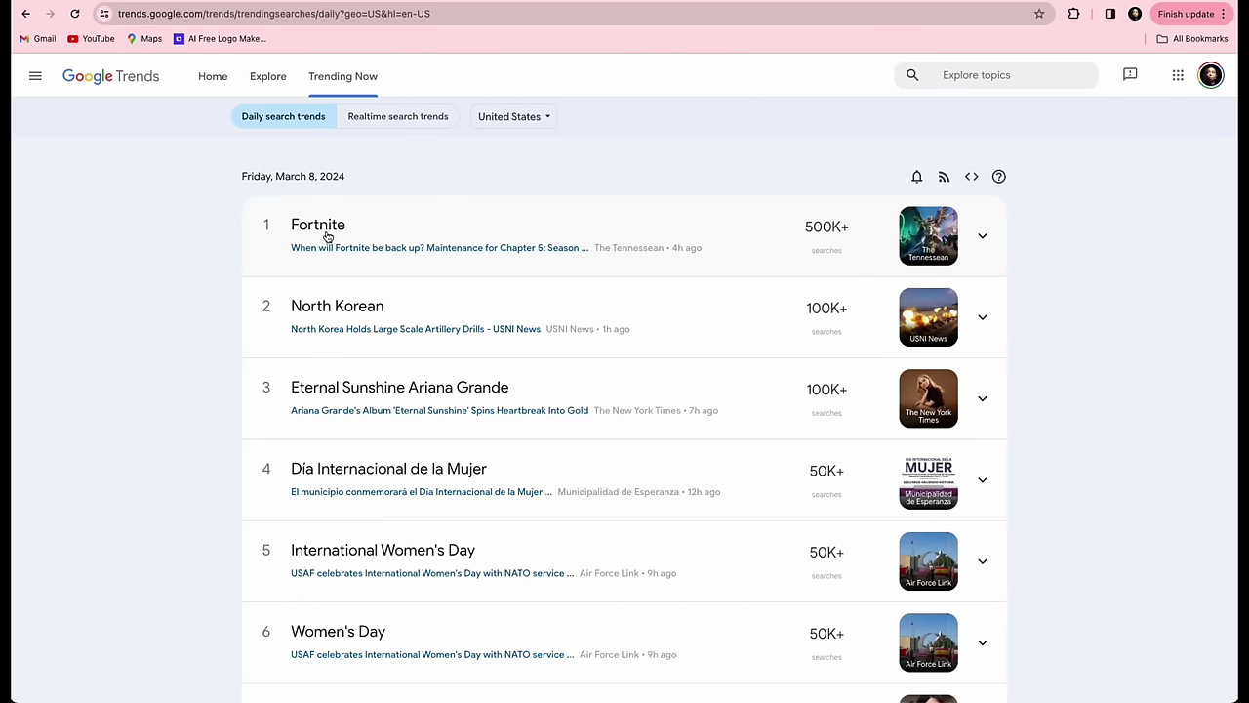
Step: Expand the Fortnite trend, page through its related news, and open the Forbes 'Fortnite still down' story
click(326, 237)
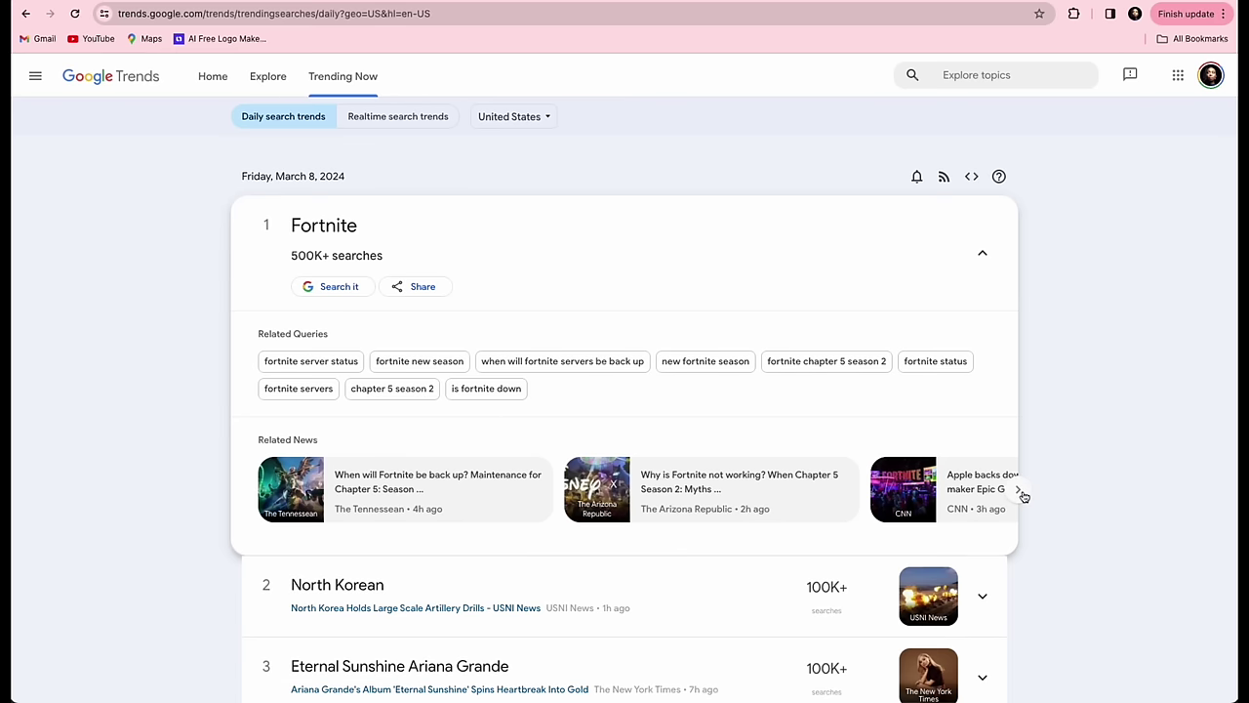
click(1018, 490)
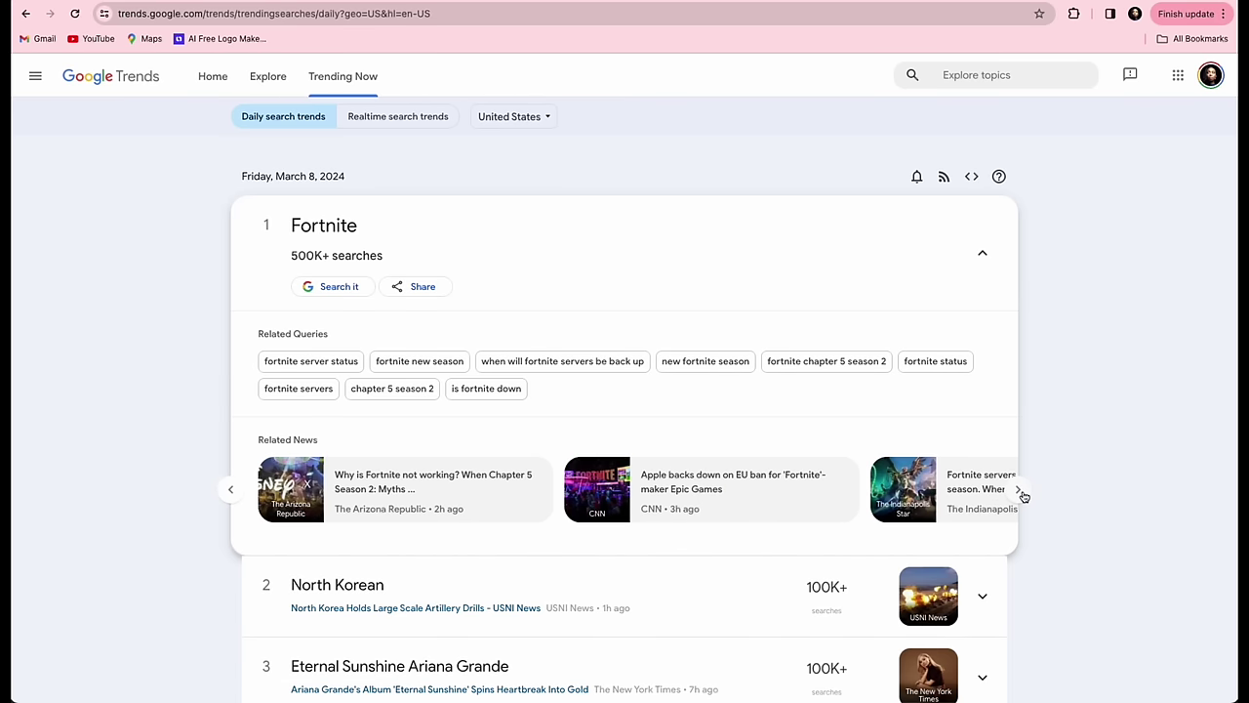
click(1019, 490)
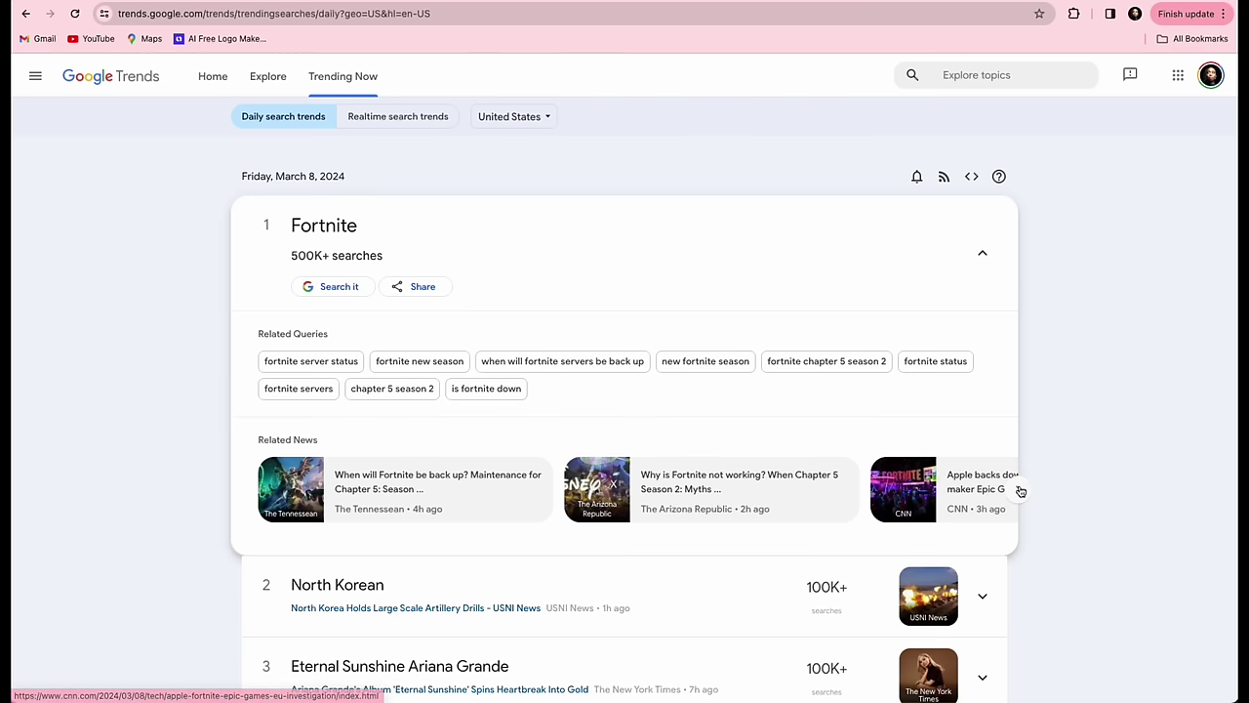
click(1021, 491)
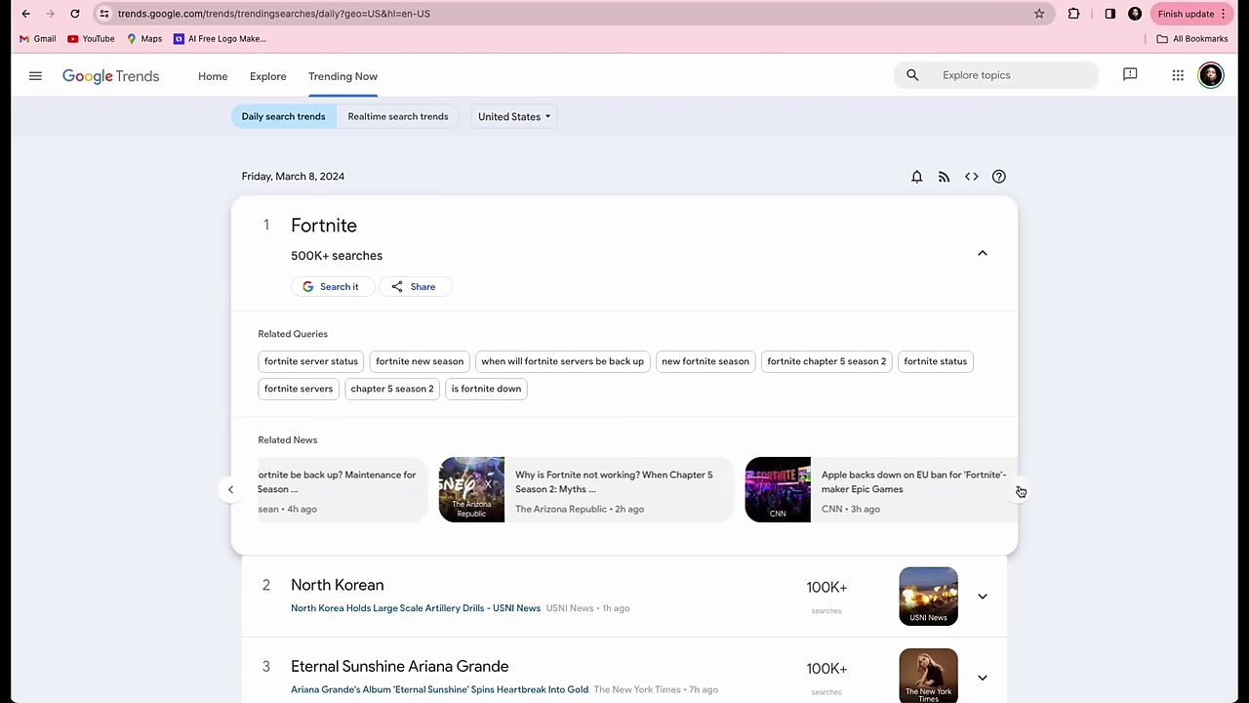
click(1021, 490)
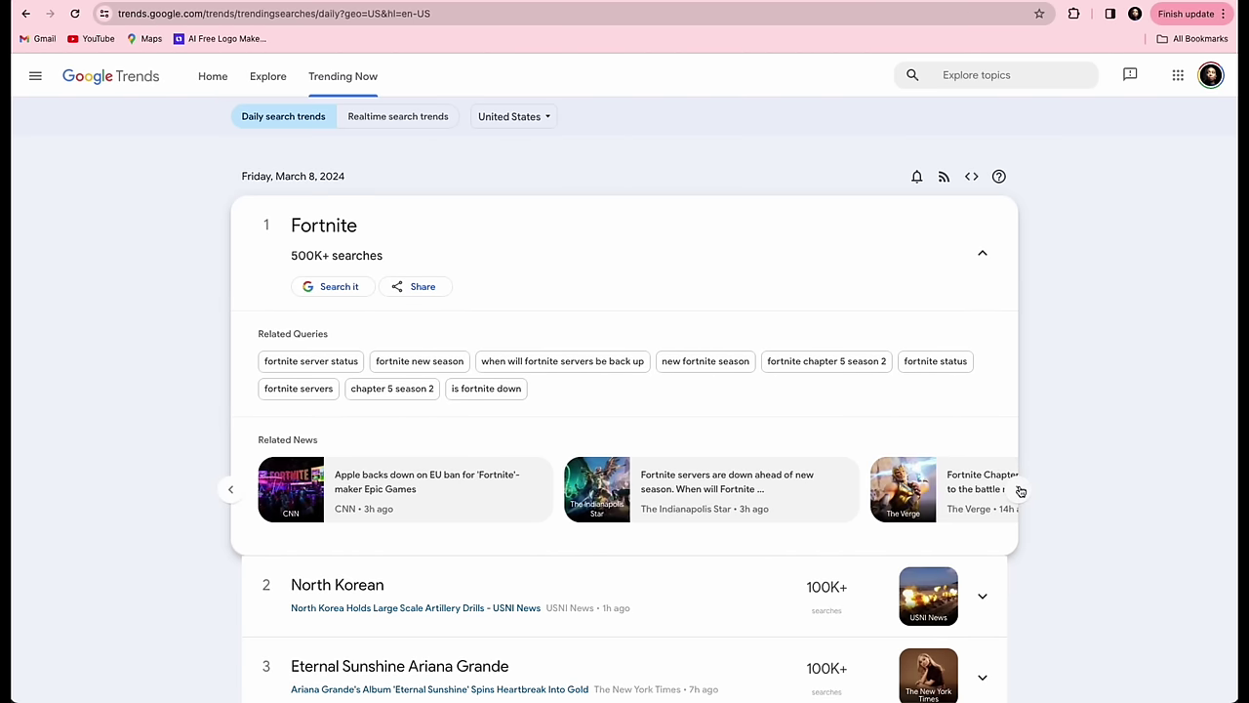
click(1020, 491)
click(1019, 491)
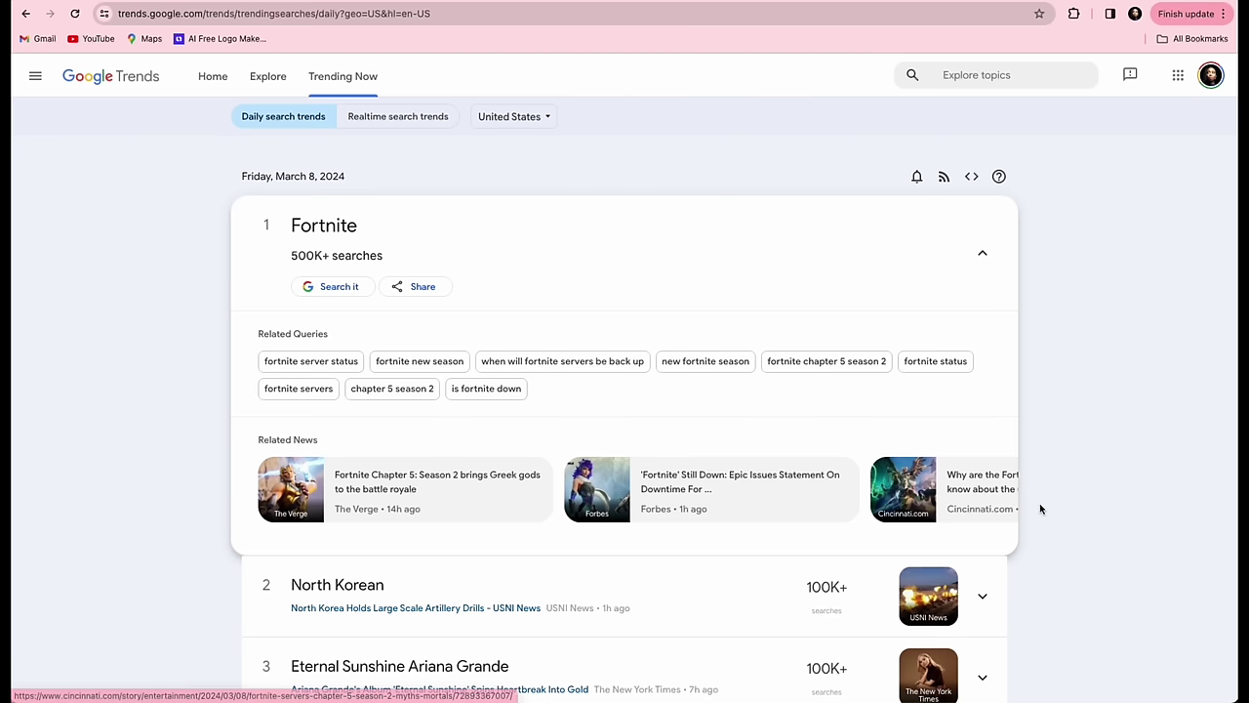
mouse_move(1011, 504)
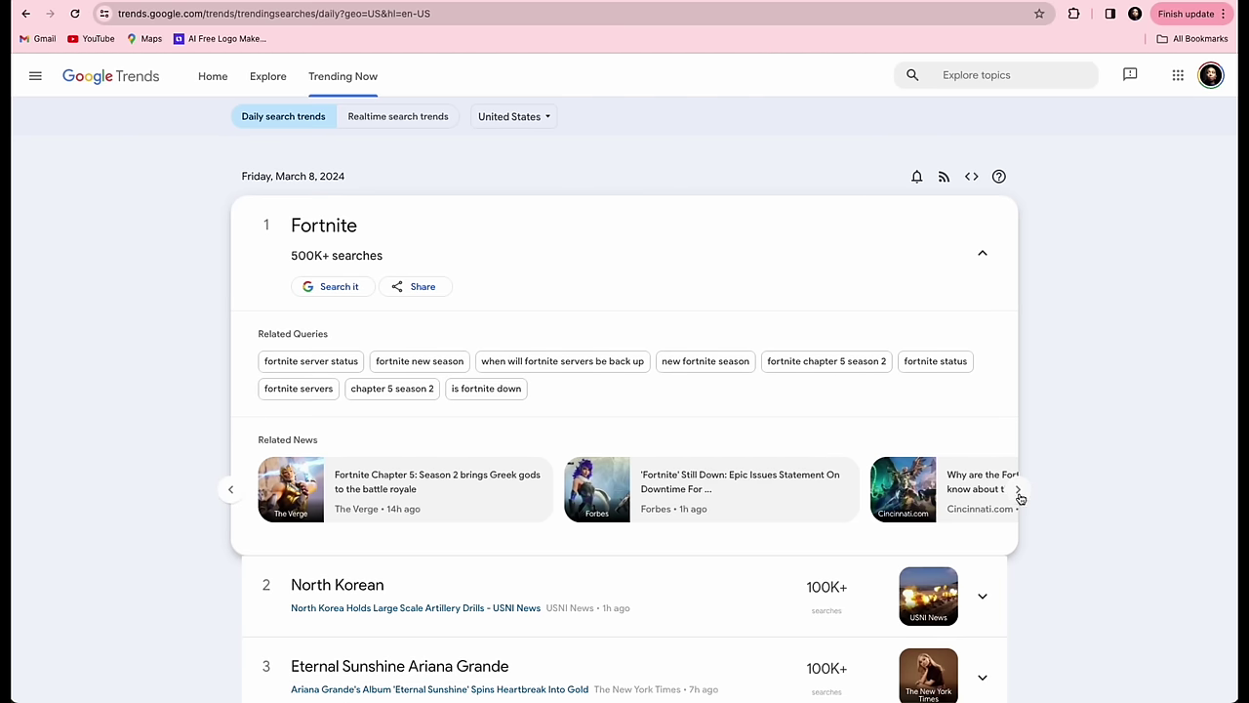
click(713, 486)
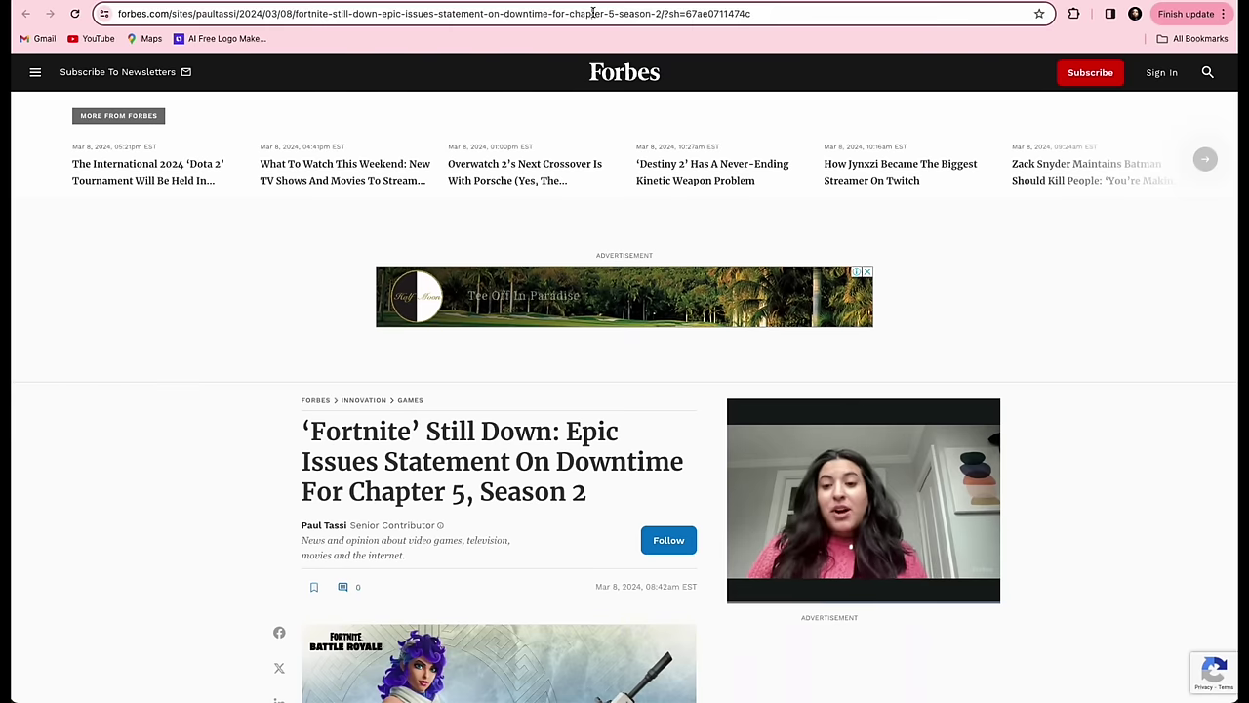
Step: Copy the Forbes 'Fortnite' Still Down article's URL from the address bar
click(592, 13)
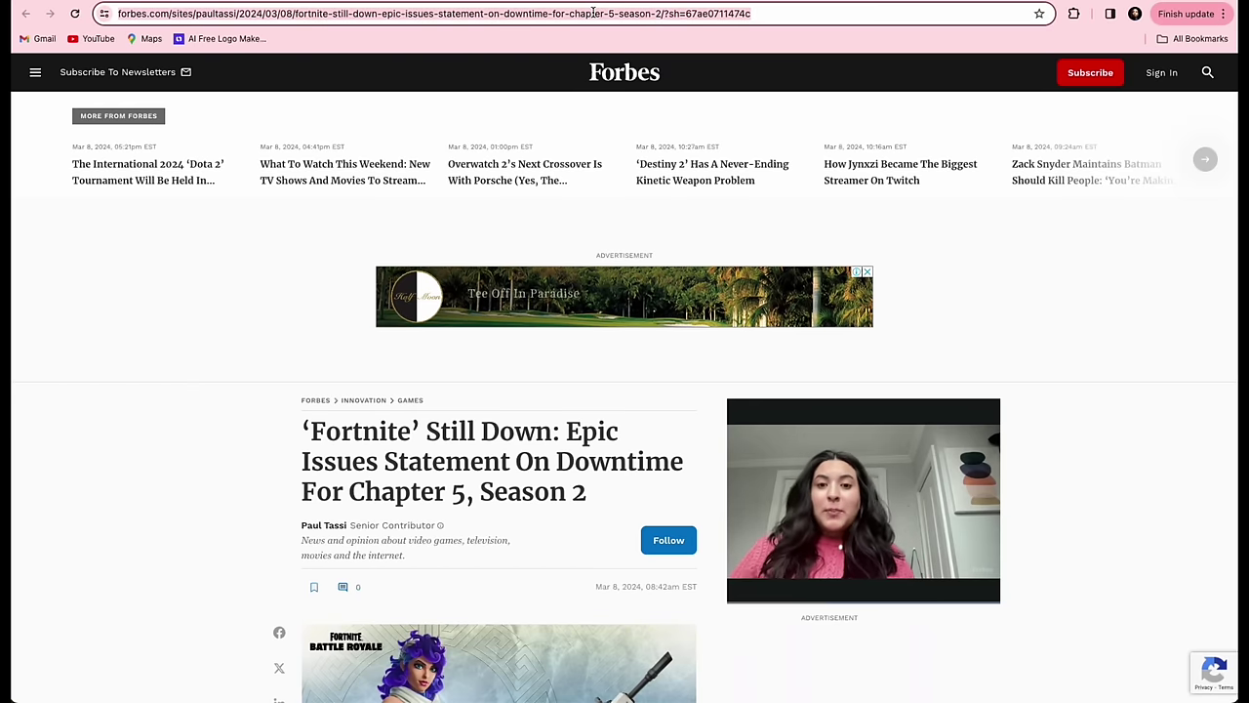
right_click(592, 13)
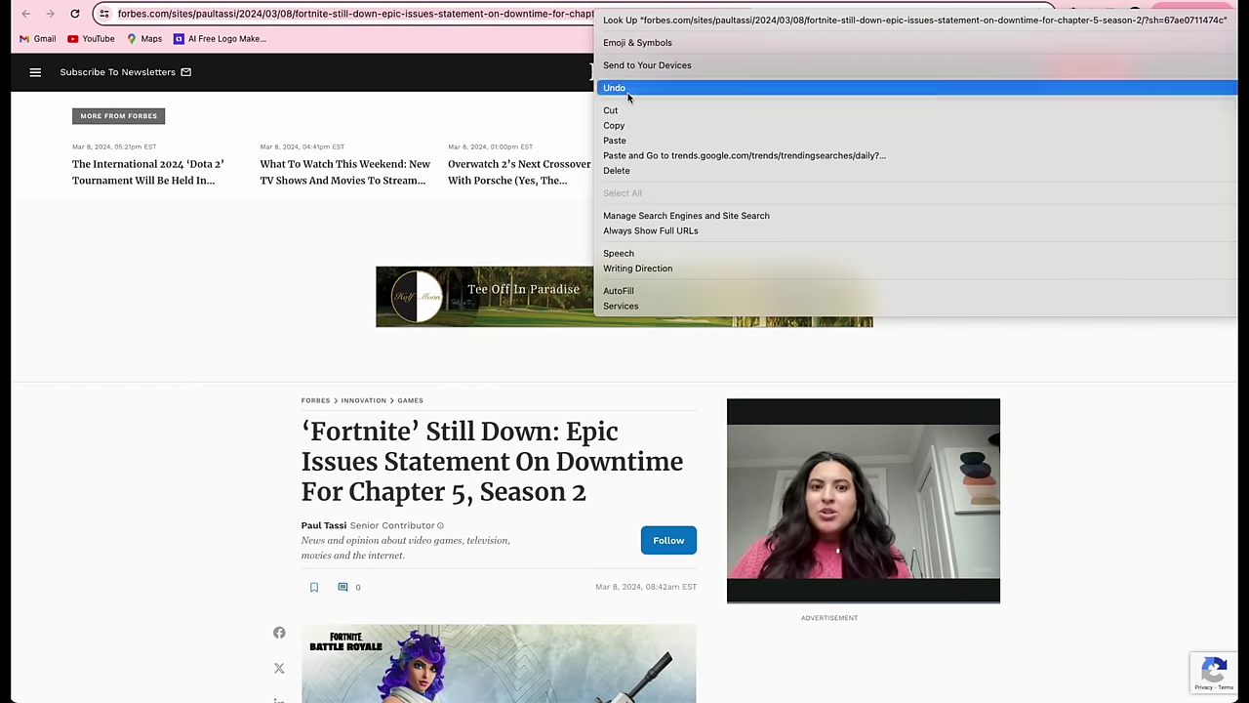
click(612, 126)
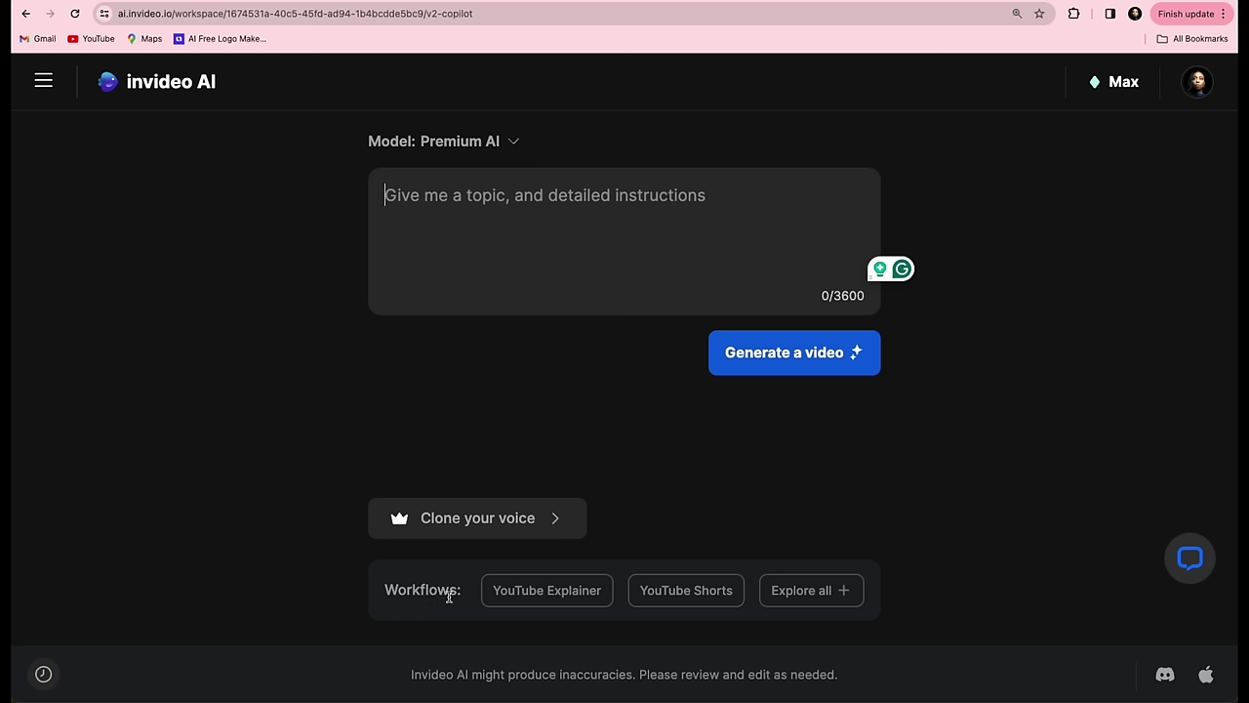
Step: Open the Recent Events Video workflow from the full workflow list, with the Forbes URL copied
click(834, 594)
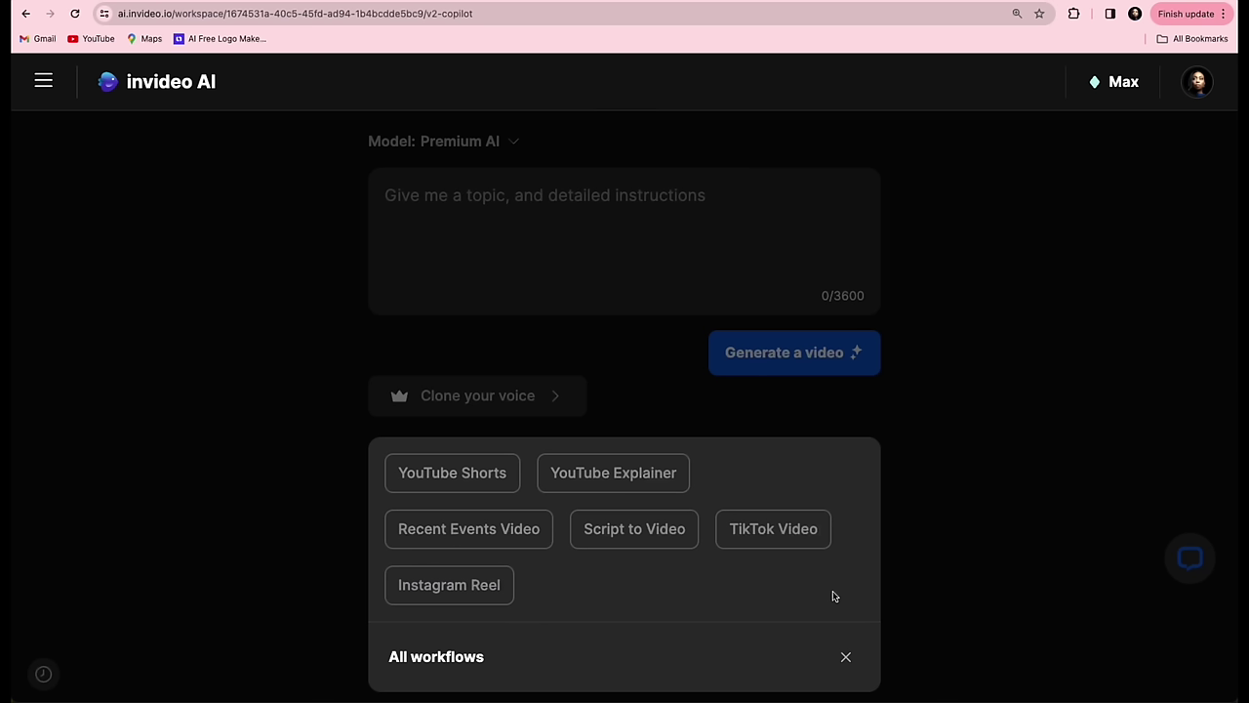
click(506, 538)
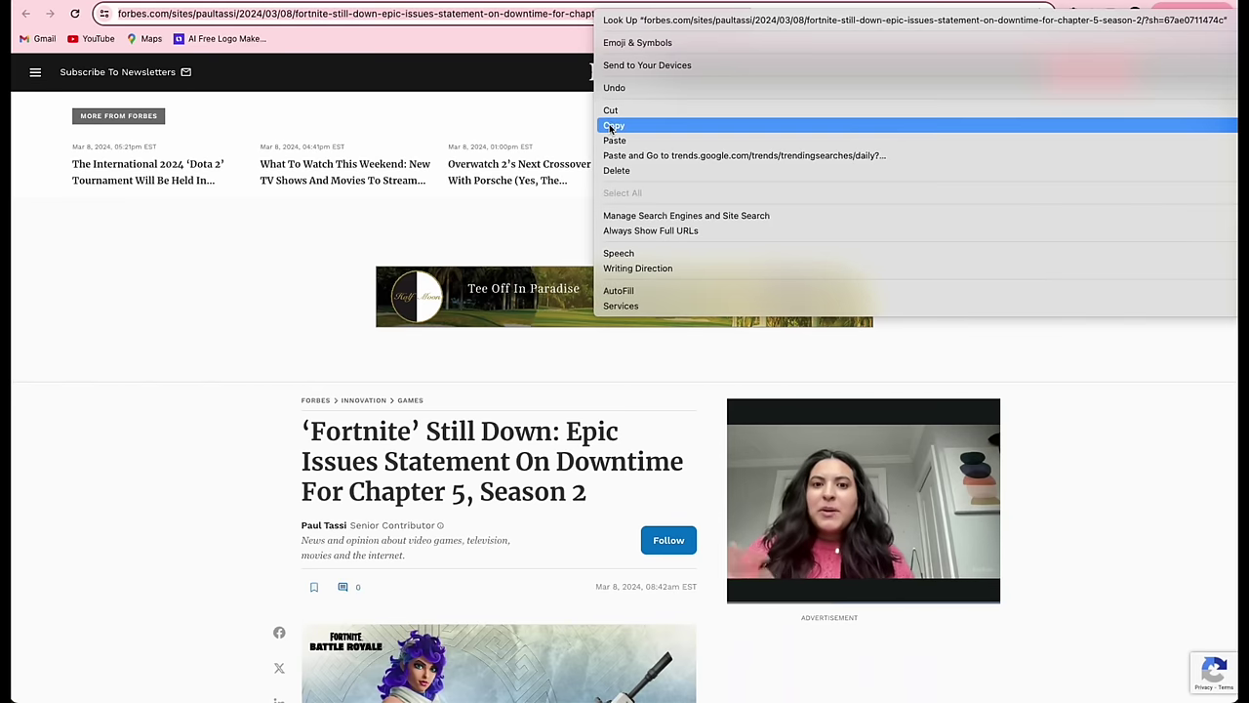
click(613, 126)
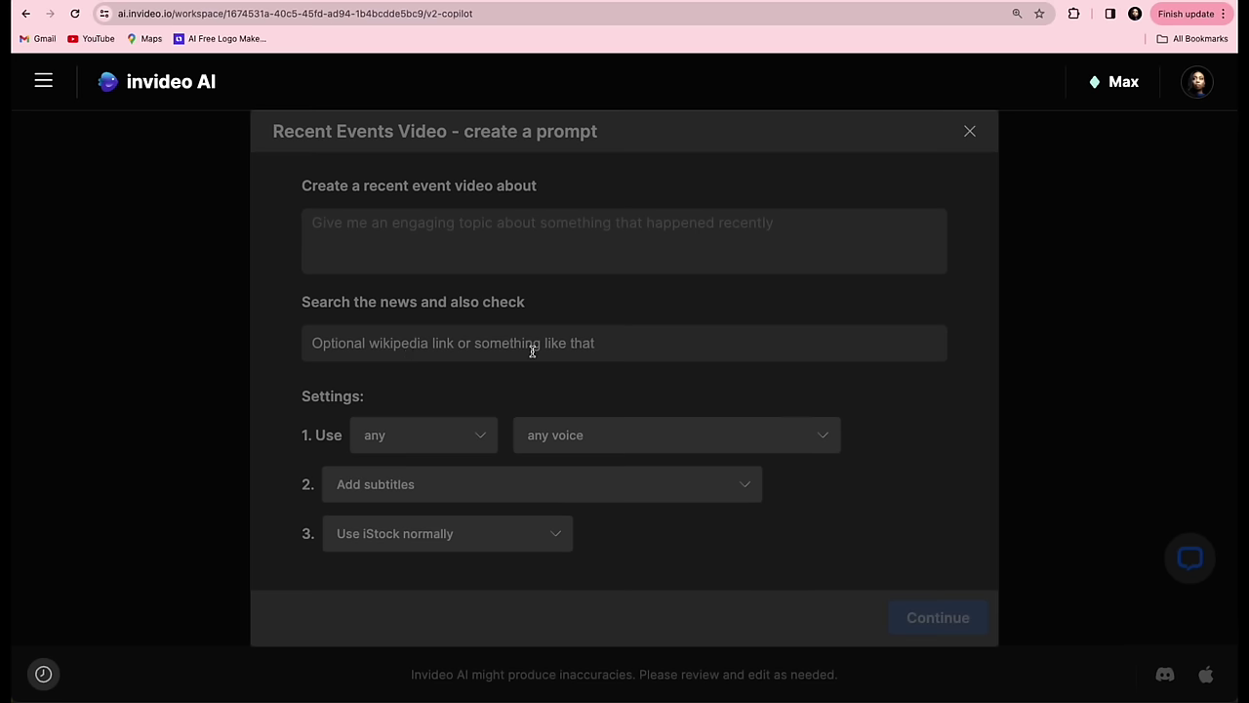
Step: Paste the Forbes article URL into the 'Search the news' reference field
click(320, 341)
right_click(321, 343)
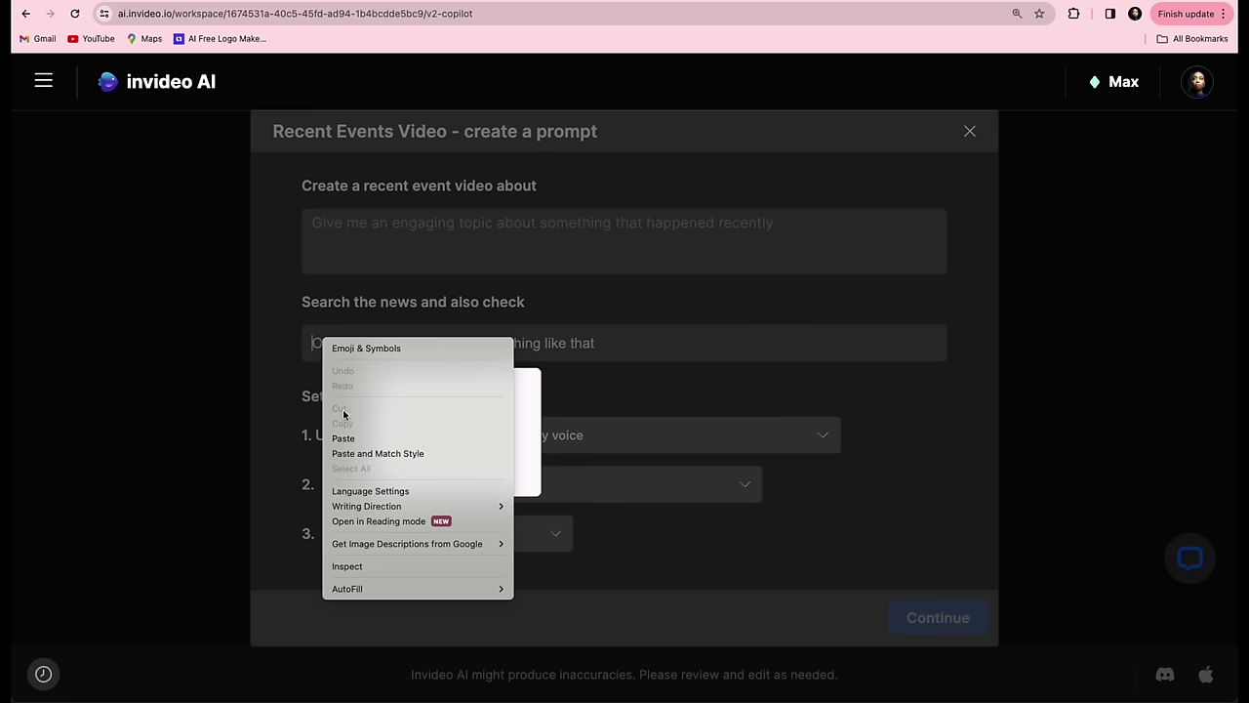
click(346, 438)
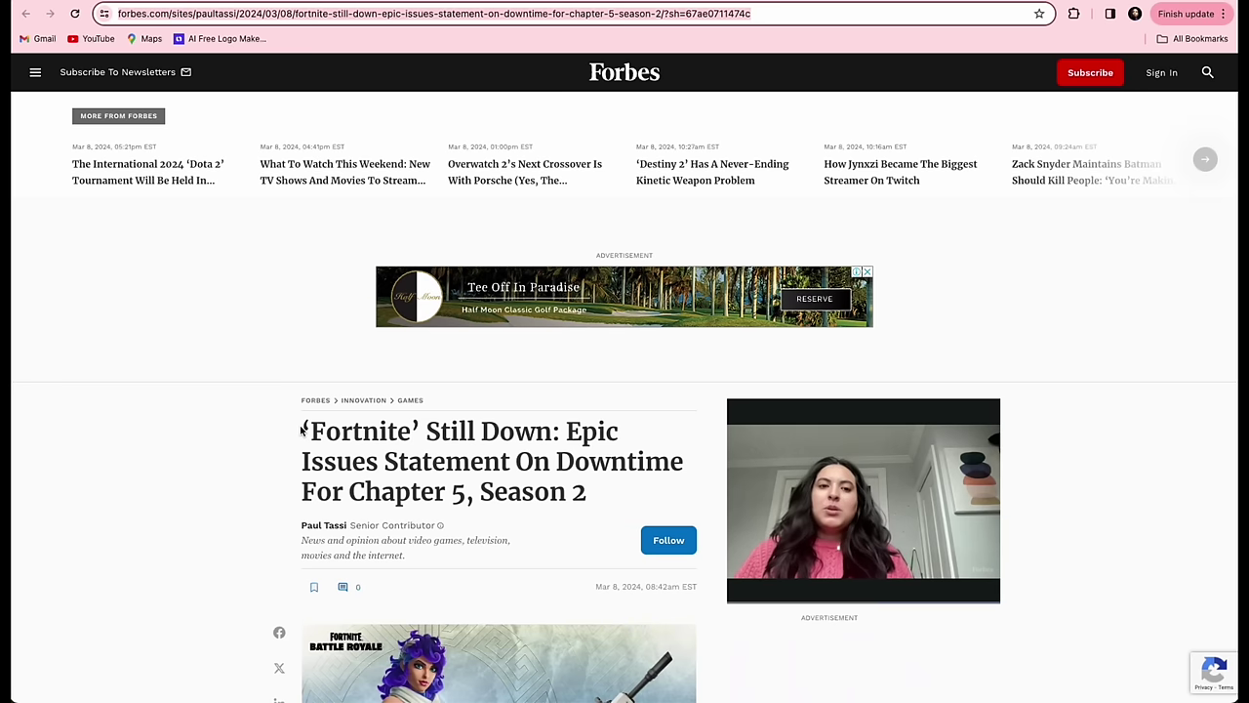
Step: Copy the full Forbes Fortnite headline and paste it into the video topic box
drag(302, 429, 382, 455)
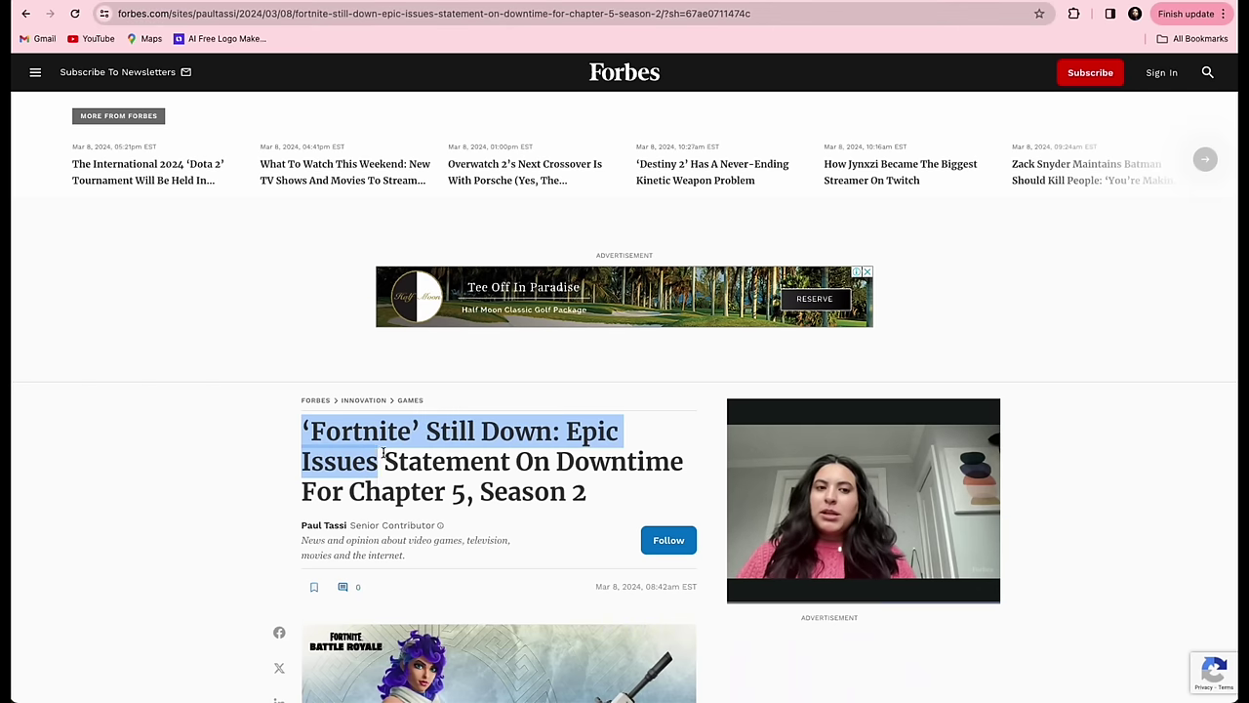
drag(566, 475, 614, 497)
right_click(487, 467)
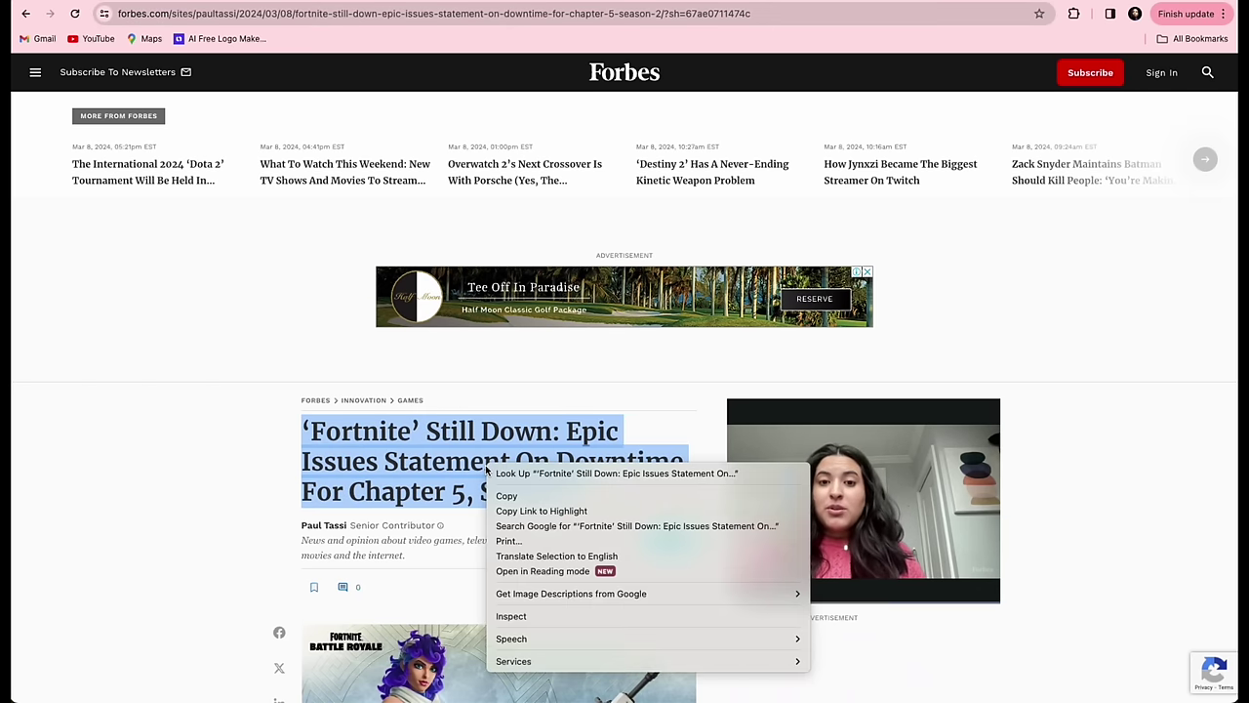
click(517, 490)
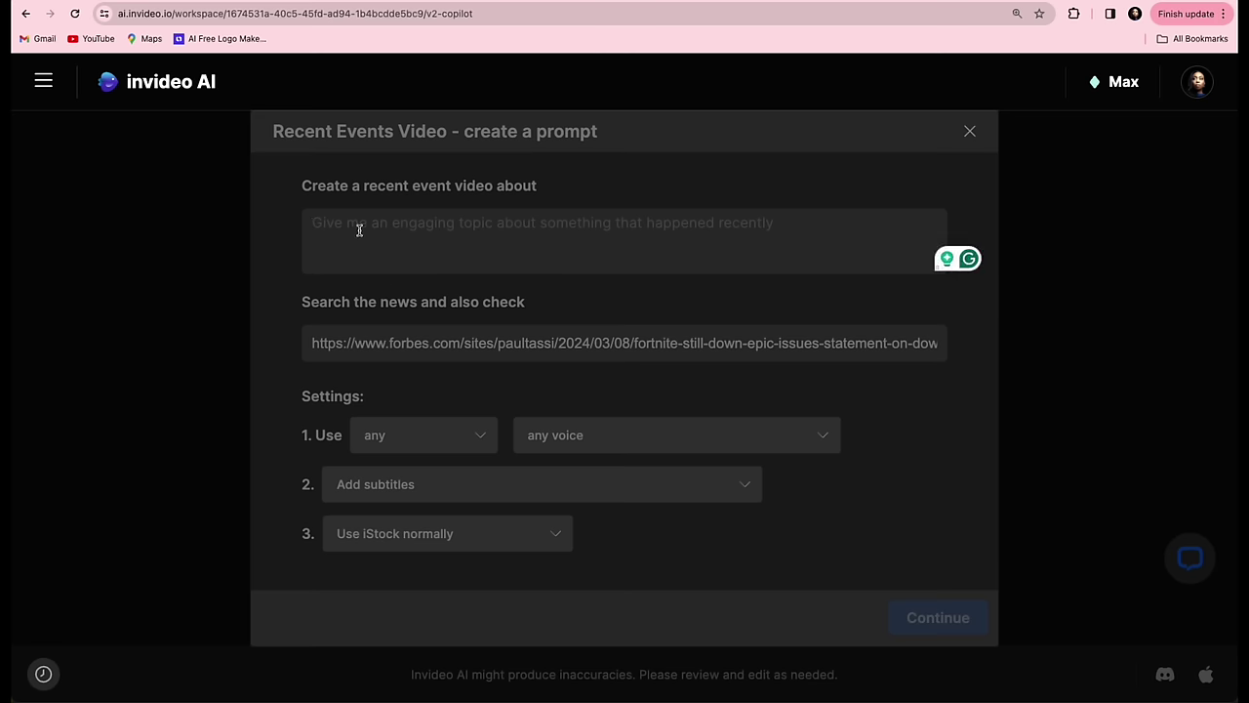
right_click(359, 230)
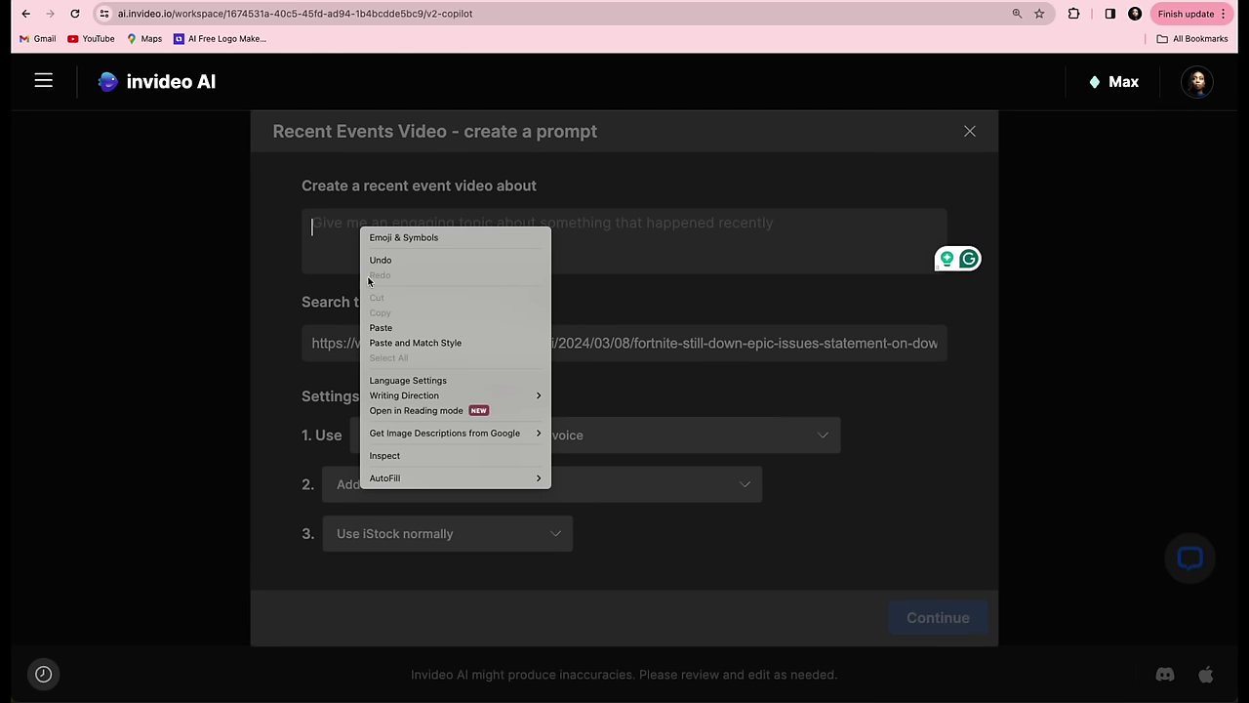
click(380, 327)
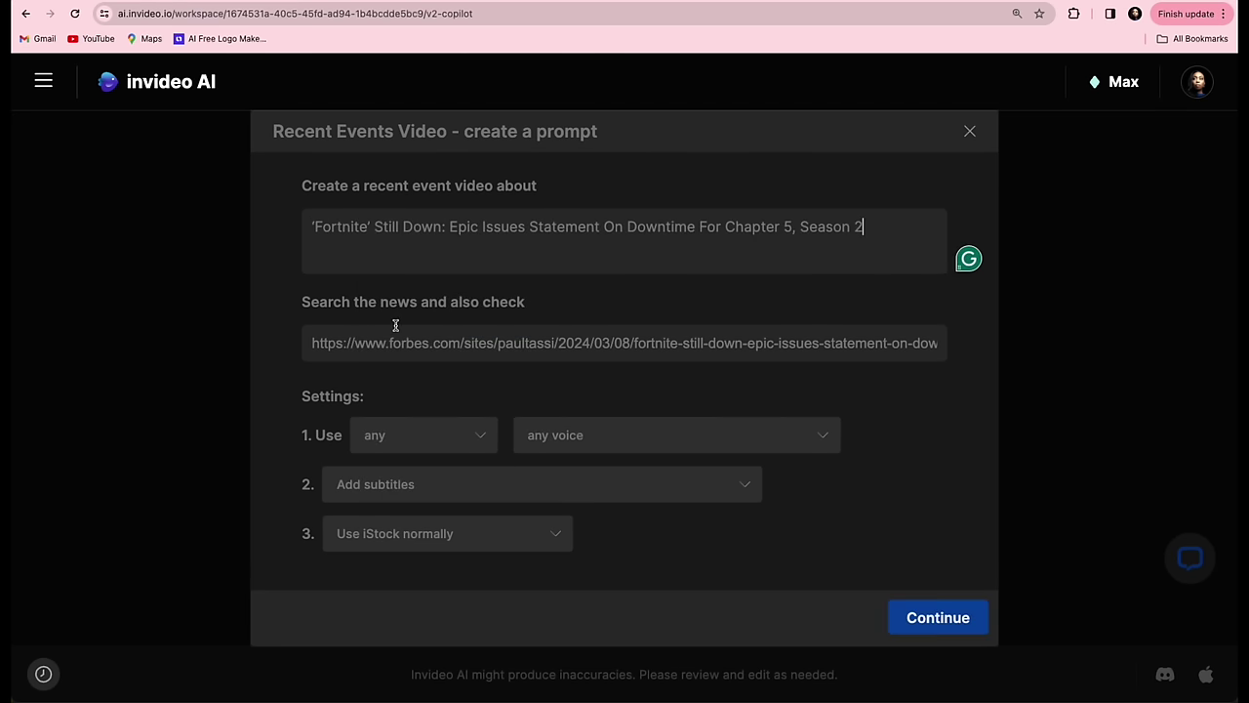